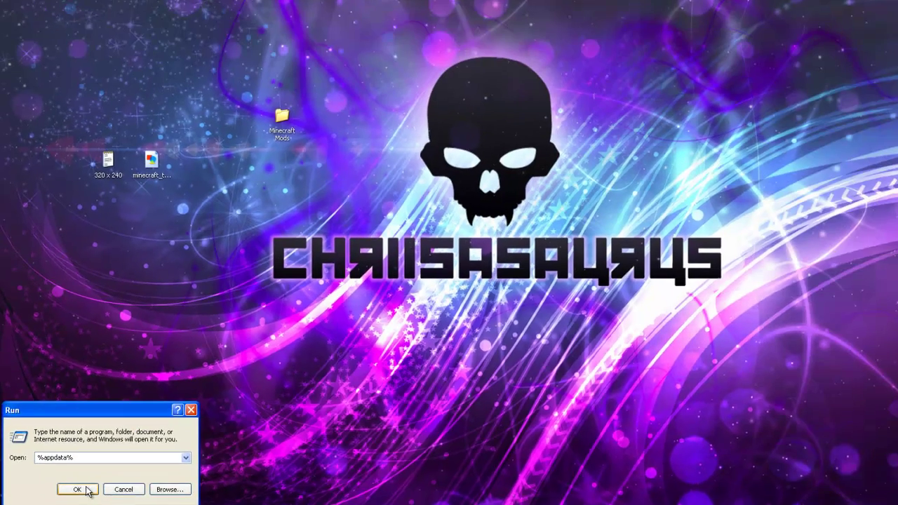
Run %appdata% to reach the Application Data folder containing .minecraft.
{"action": "left_click", "coordinate": [105, 460]}
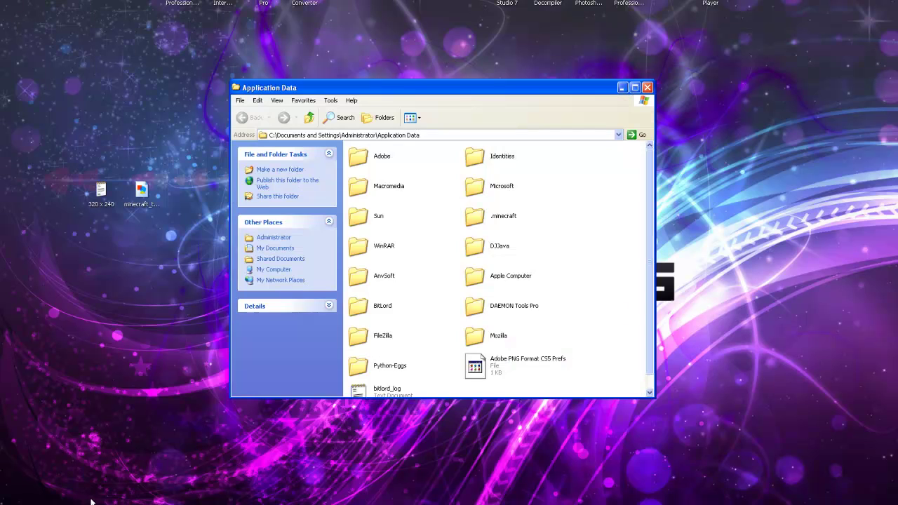
Open minecraft.jar from .minecraft\bin as a WinRAR archive using Open With.
{"action": "double_click", "coordinate": [502, 223]}
{"action": "double_click", "coordinate": [488, 155]}
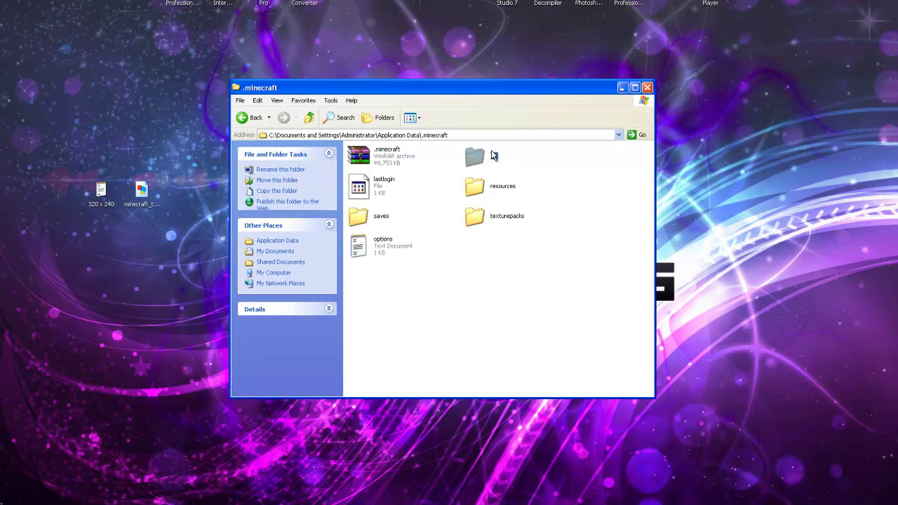
{"action": "left_click", "coordinate": [382, 210]}
{"action": "right_click", "coordinate": [379, 216]}
{"action": "mouse_move", "coordinate": [412, 241]}
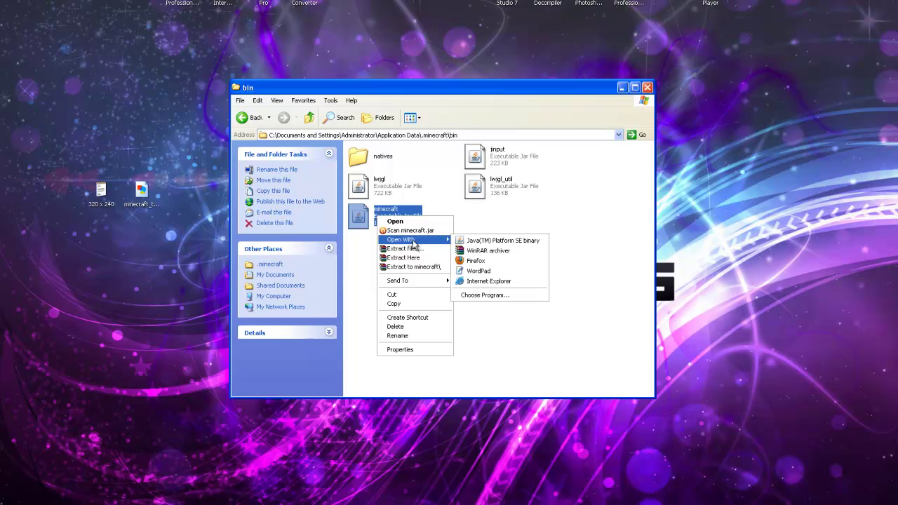
{"action": "left_click", "coordinate": [496, 251]}
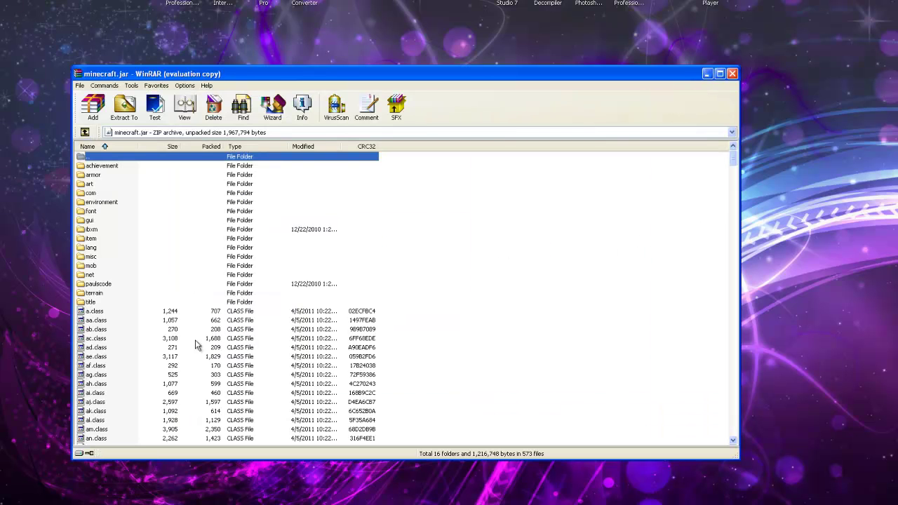
Minimize the minecraft.jar archive window and the bin folder window.
{"action": "left_click", "coordinate": [708, 73]}
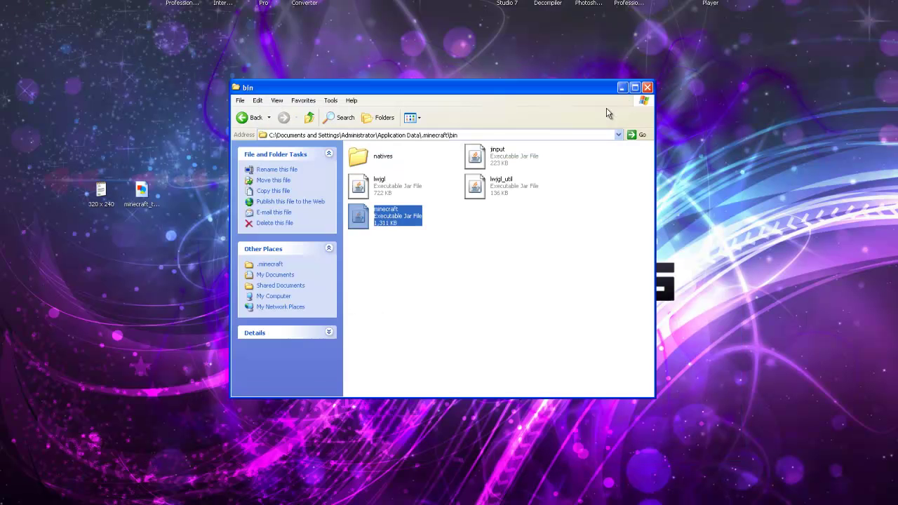
{"action": "left_click", "coordinate": [594, 242]}
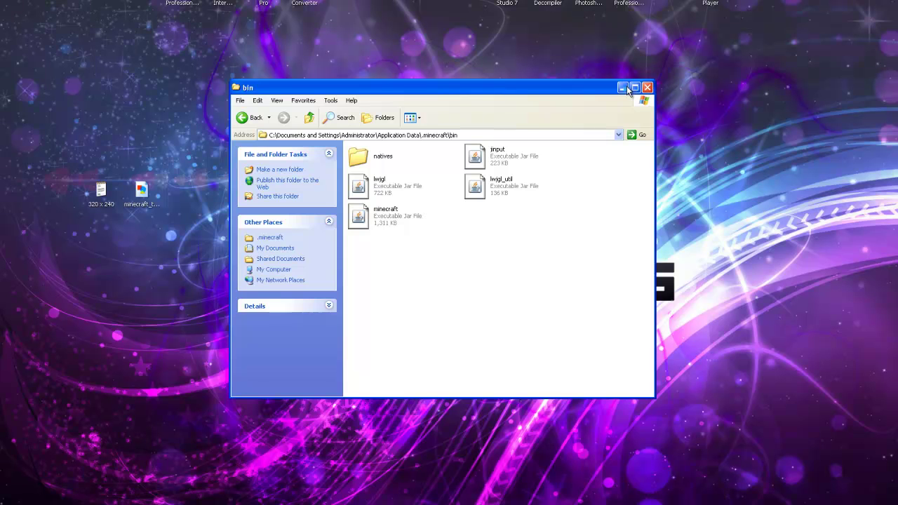
{"action": "left_click", "coordinate": [622, 88]}
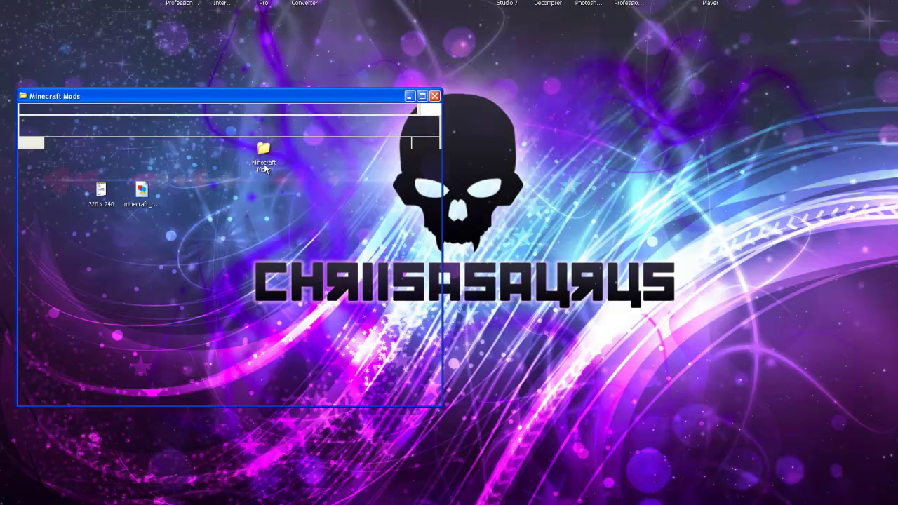
Open TooManyItems.zip from the Minecraft Mods folder and select every file except readme.txt.
{"action": "double_click", "coordinate": [264, 164]}
{"action": "left_click", "coordinate": [301, 202]}
{"action": "key", "text": "Return"}
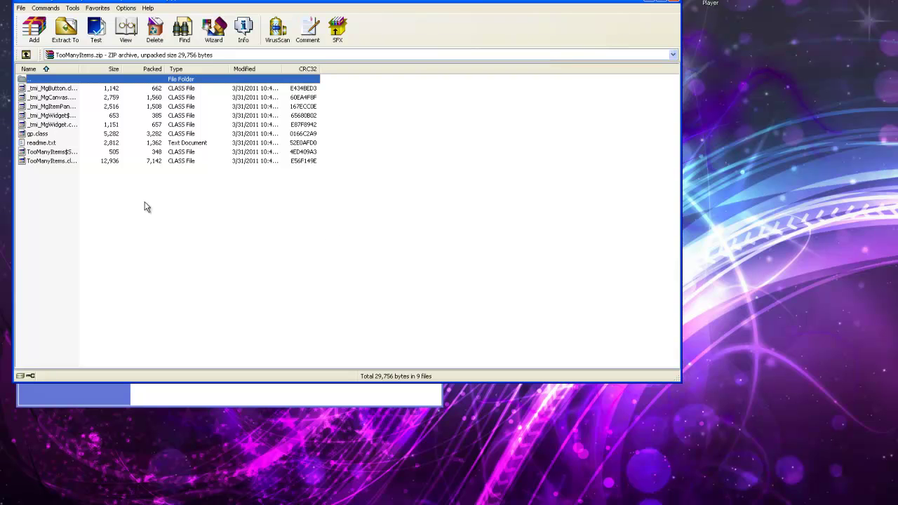
{"action": "left_click_drag", "start_coordinate": [110, 215], "coordinate": [45, 91]}
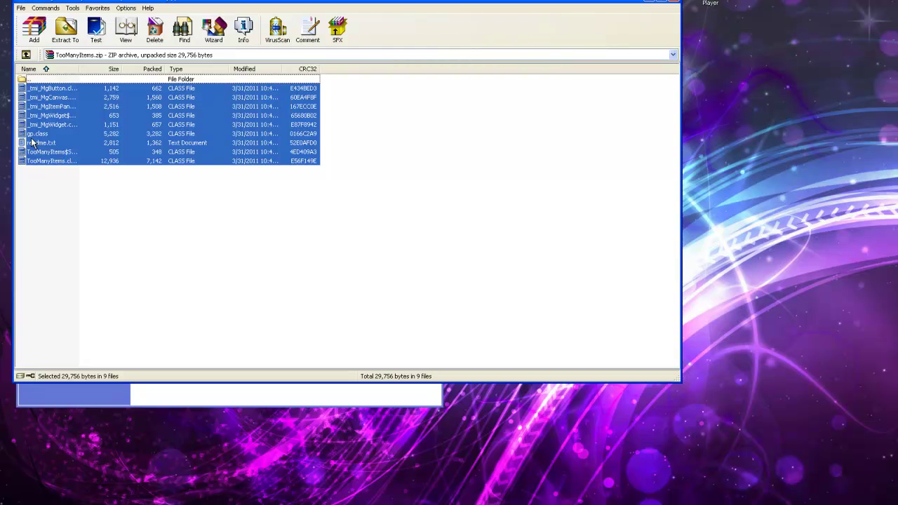
{"action": "left_click", "coordinate": [54, 143], "text": "ctrl"}
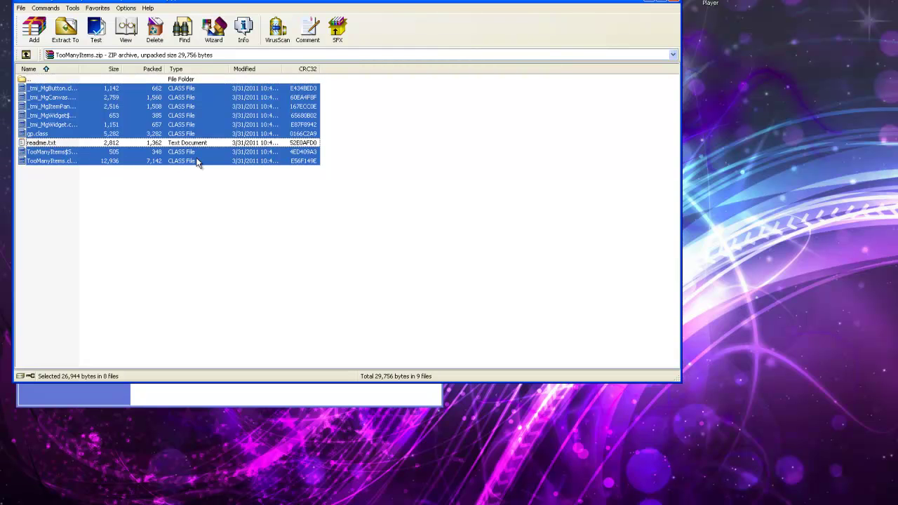
Add the eight selected class files into minecraft.jar, then close both archives.
{"action": "left_click_drag", "start_coordinate": [166, 127], "coordinate": [422, 362]}
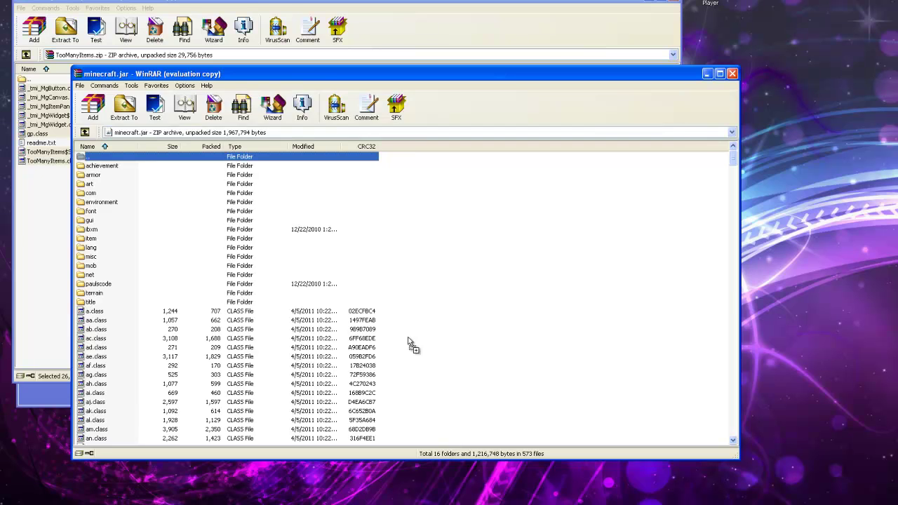
{"action": "left_click_drag", "start_coordinate": [243, 376], "coordinate": [243, 376]}
{"action": "left_click", "coordinate": [404, 358]}
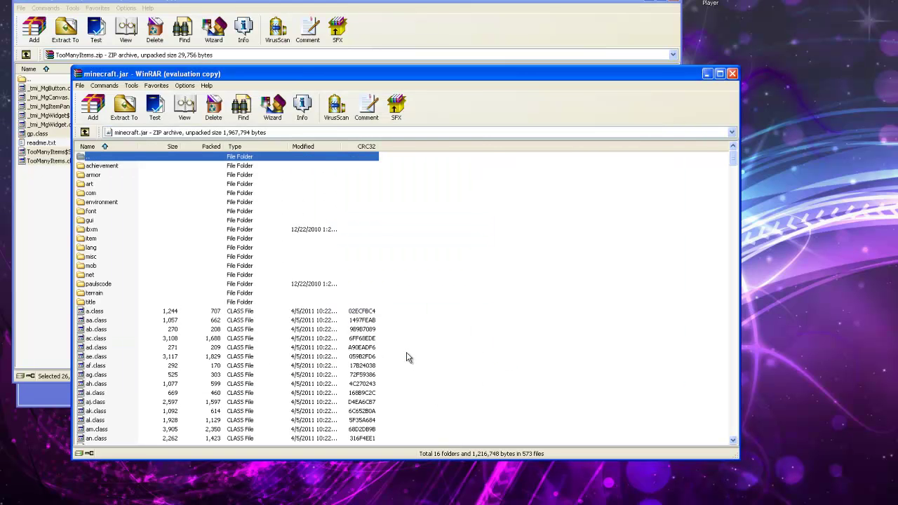
{"action": "left_click", "coordinate": [673, 2]}
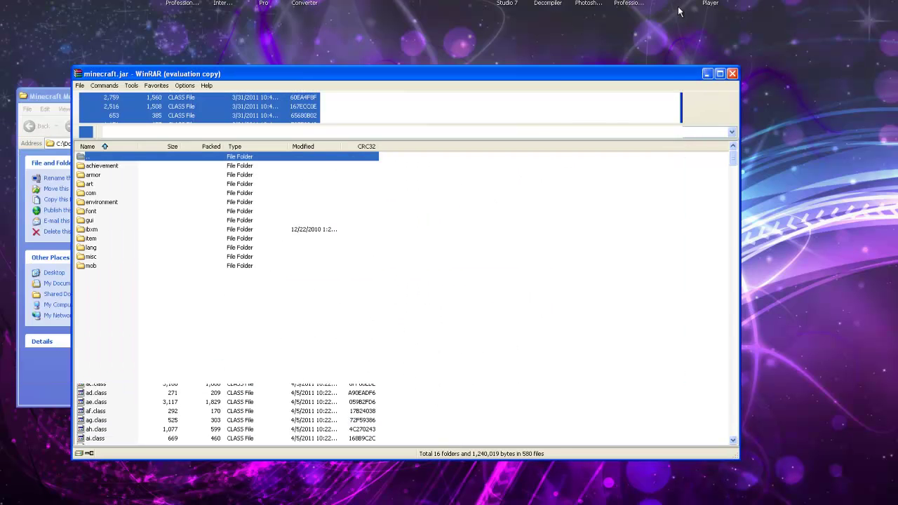
{"action": "left_click", "coordinate": [731, 74]}
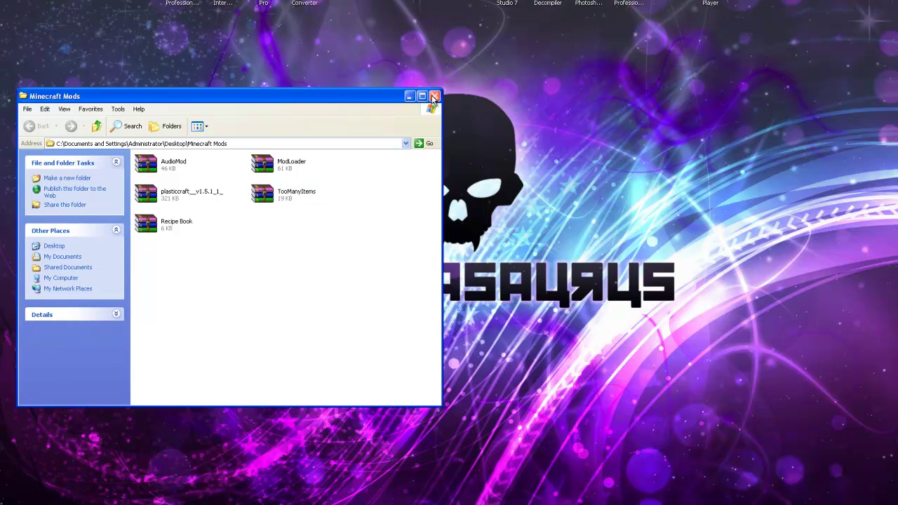
Close the Mods folder, log in to Minecraft full screen, and load the YABBA MY ICING!! world.
{"action": "left_click", "coordinate": [434, 96]}
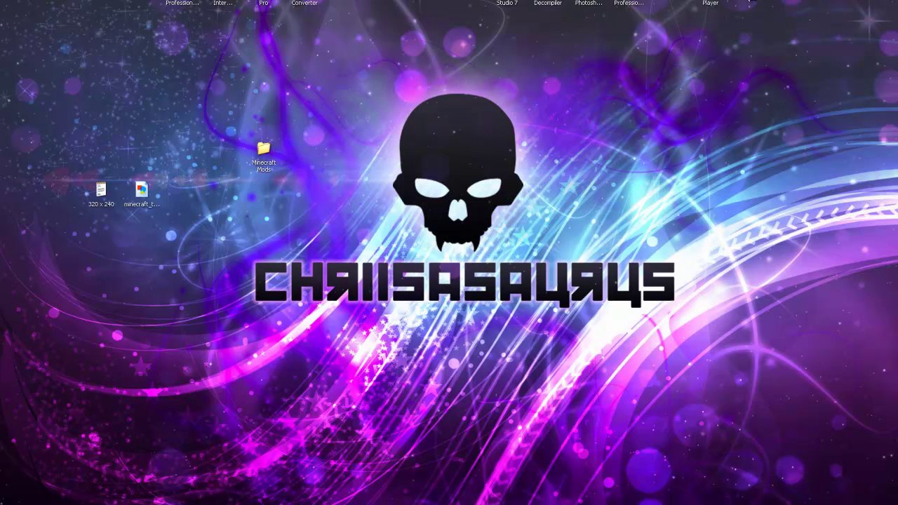
{"action": "left_click", "coordinate": [507, 263]}
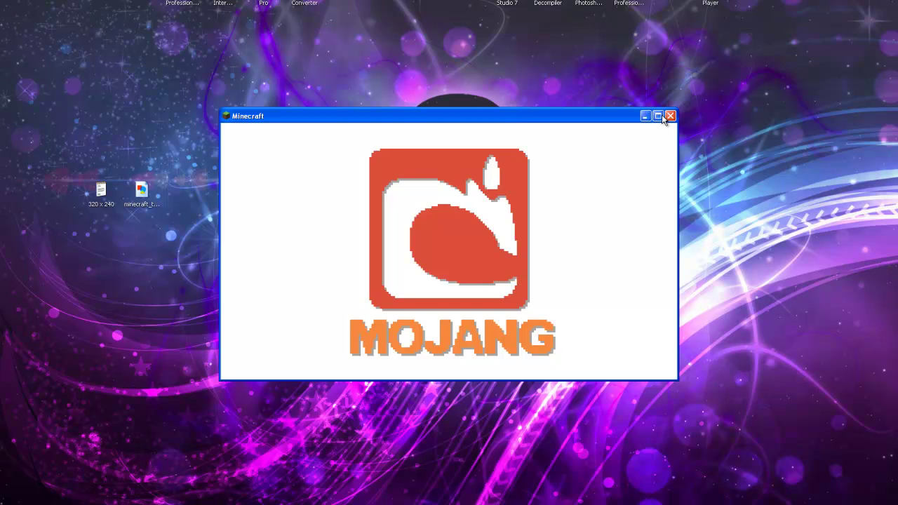
{"action": "left_click", "coordinate": [662, 116]}
{"action": "left_click", "coordinate": [509, 241]}
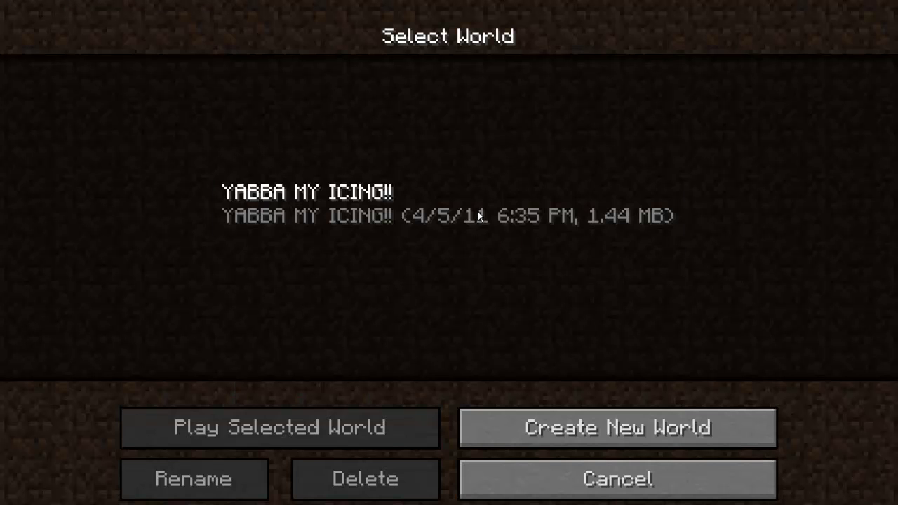
{"action": "left_click", "coordinate": [479, 217]}
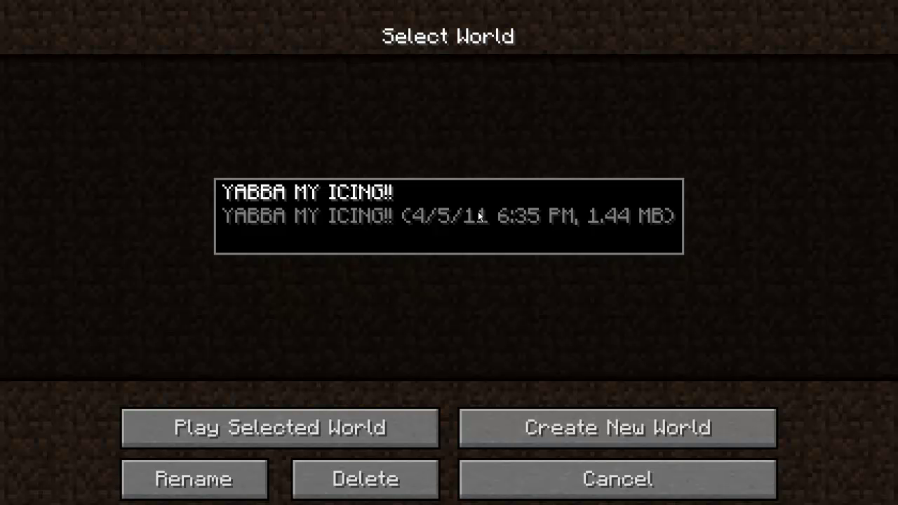
{"action": "double_click", "coordinate": [477, 212]}
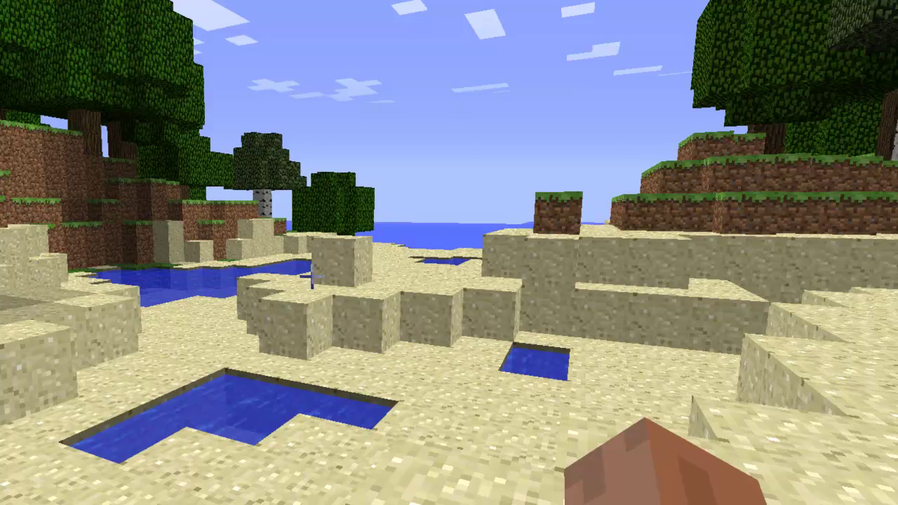
Spawn 64 torches and 64 Grass blocks into the first two inventory slots.
{"action": "key", "text": "w"}
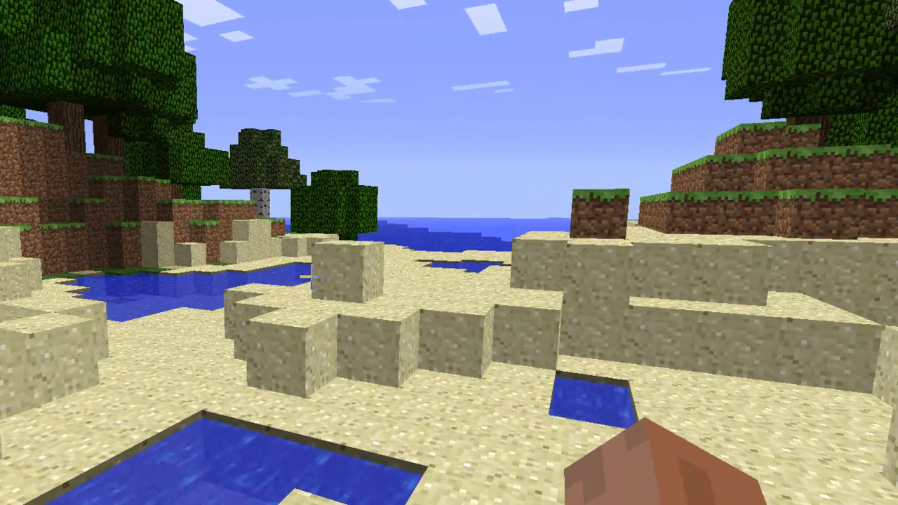
{"action": "key", "text": "e"}
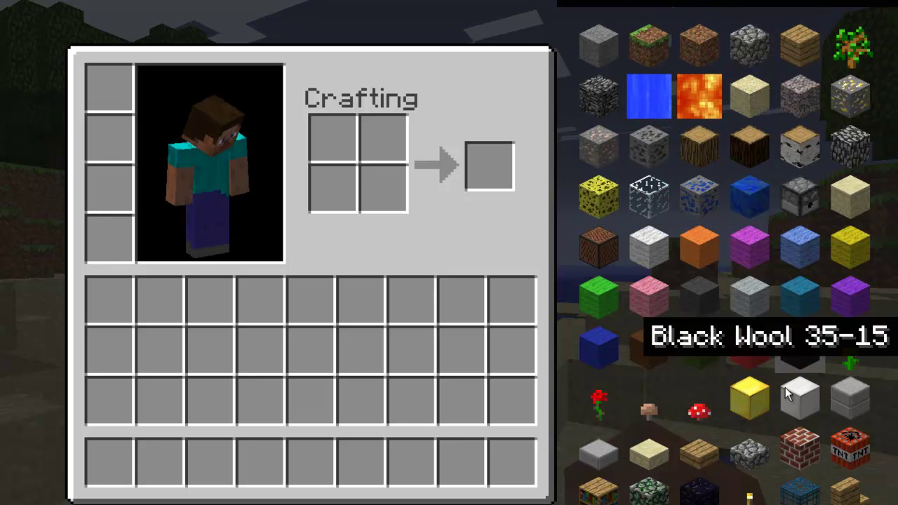
{"action": "left_click", "coordinate": [747, 491], "text": "shift"}
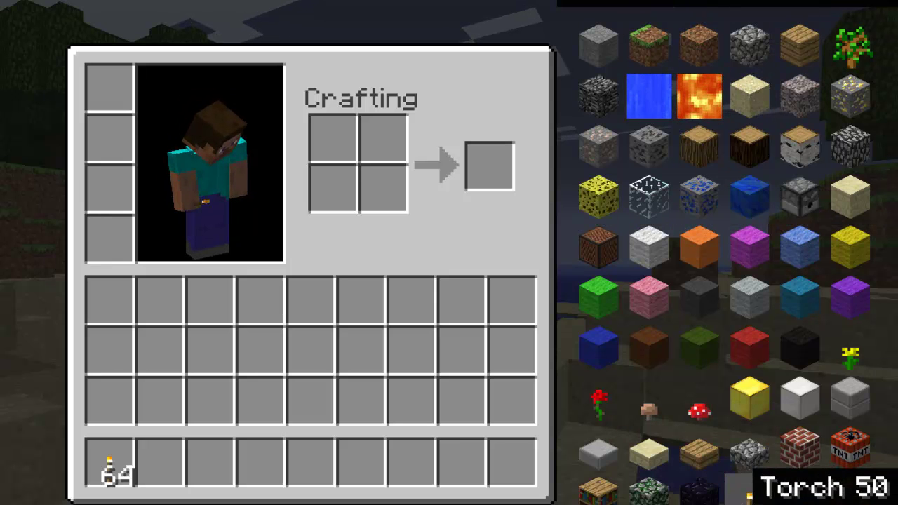
{"action": "left_click", "coordinate": [122, 460]}
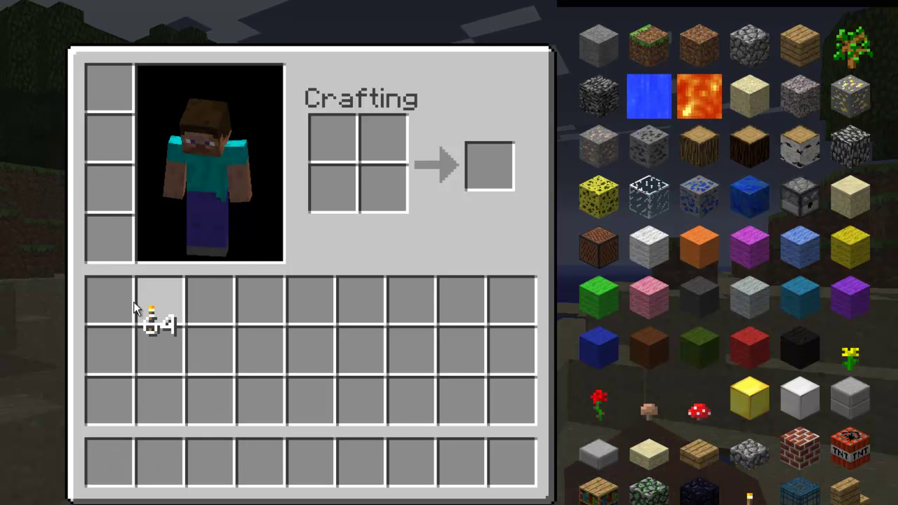
{"action": "left_click", "coordinate": [111, 300]}
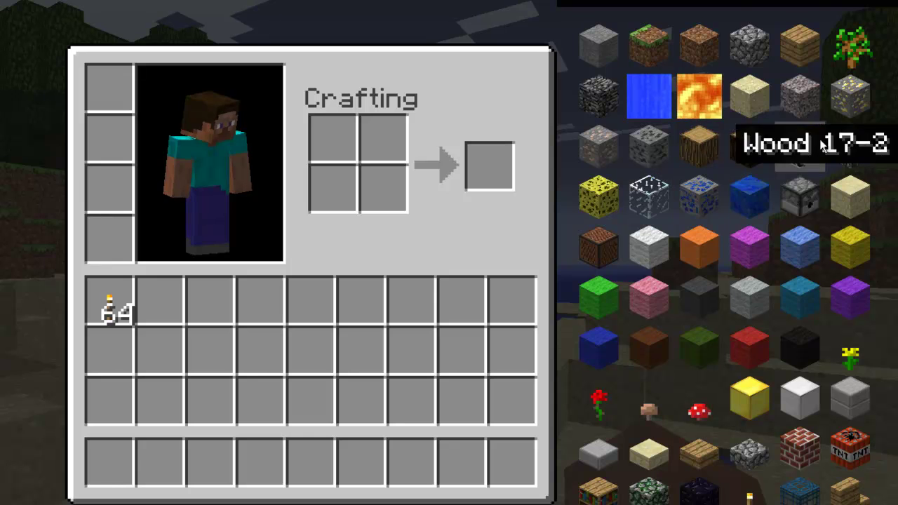
{"action": "left_click", "coordinate": [660, 45]}
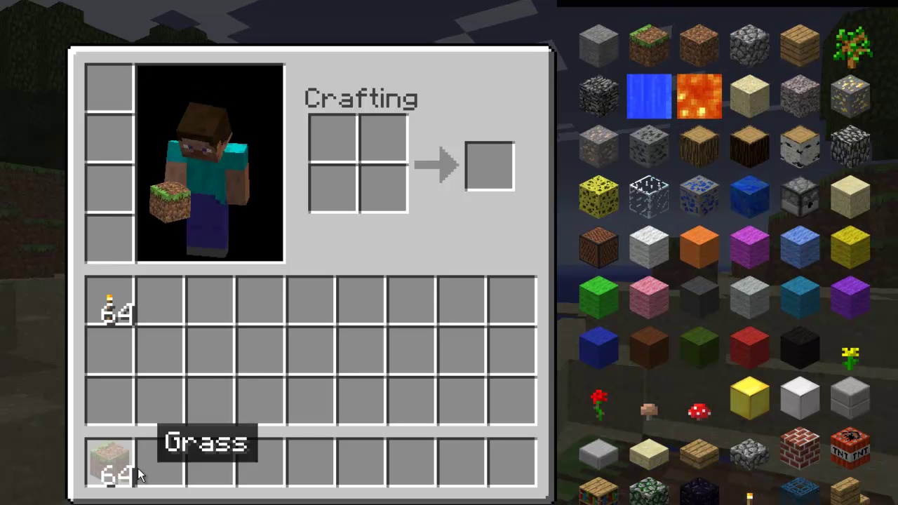
{"action": "left_click", "coordinate": [117, 463]}
{"action": "left_click", "coordinate": [160, 302]}
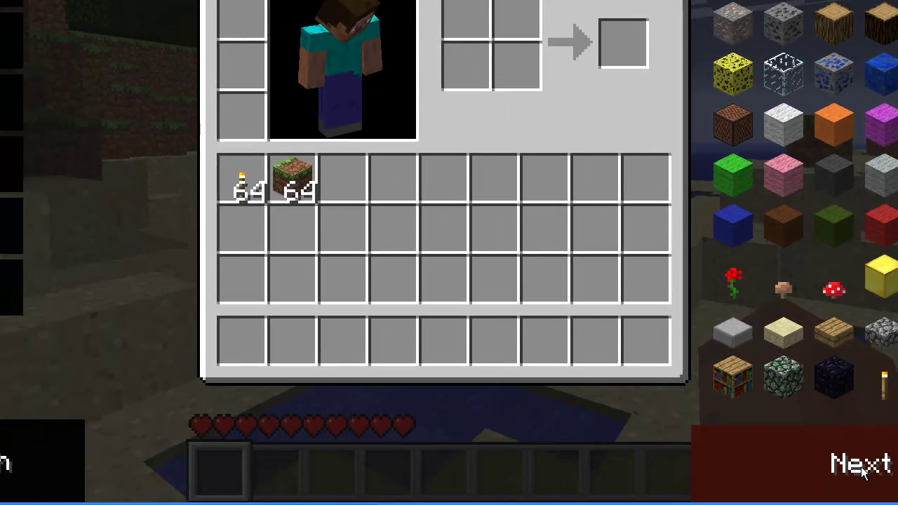
Spawn stacks of Rose, Brown Mushroom and Red Mushroom, placing them in the third row.
{"action": "left_click", "coordinate": [862, 470]}
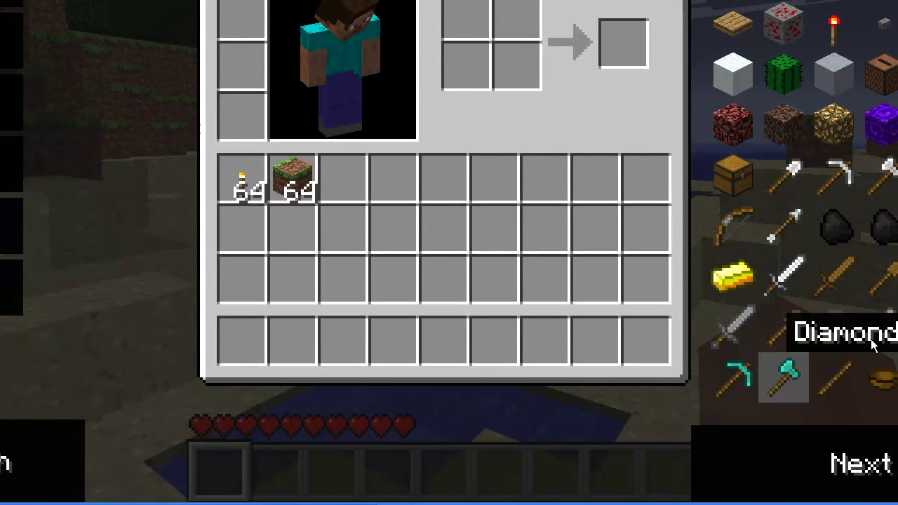
{"action": "scroll", "coordinate": [707, 236], "scroll_direction": "up", "scroll_amount": 1}
{"action": "left_click", "coordinate": [733, 280]}
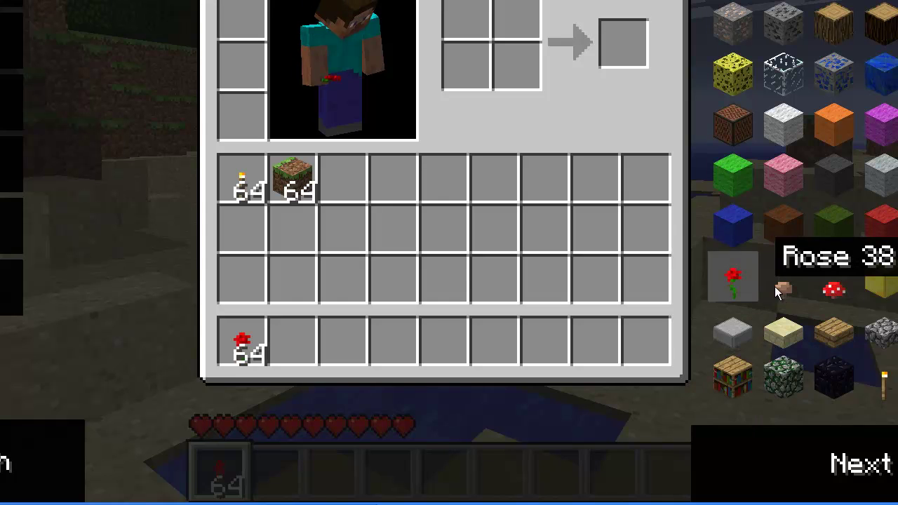
{"action": "left_click", "coordinate": [786, 286]}
{"action": "left_click", "coordinate": [840, 286]}
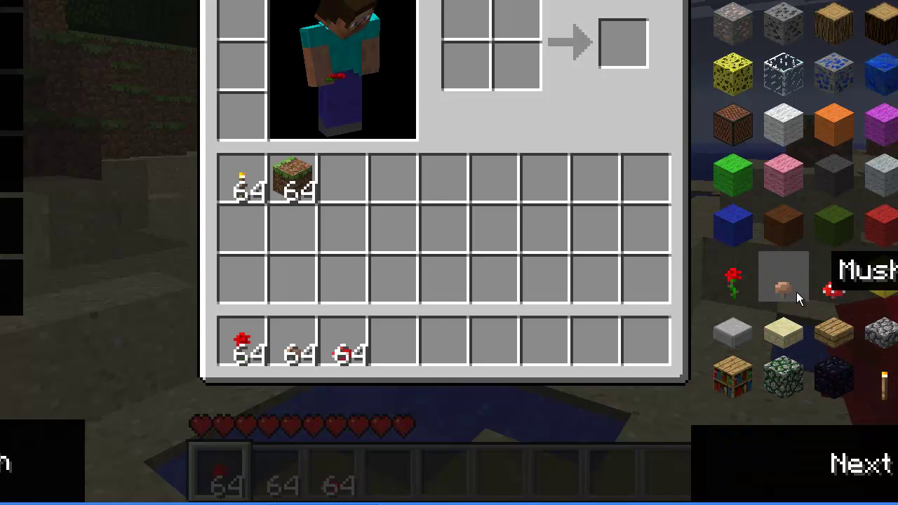
{"action": "left_click", "coordinate": [229, 338]}
{"action": "left_click", "coordinate": [344, 282]}
{"action": "left_click", "coordinate": [299, 346]}
{"action": "left_click", "coordinate": [394, 282]}
Trash the Rose, Red Mushroom, Brown Mushroom, Grass and Torch stacks to empty the inventory.
{"action": "left_click", "coordinate": [343, 293]}
{"action": "left_click", "coordinate": [57, 435]}
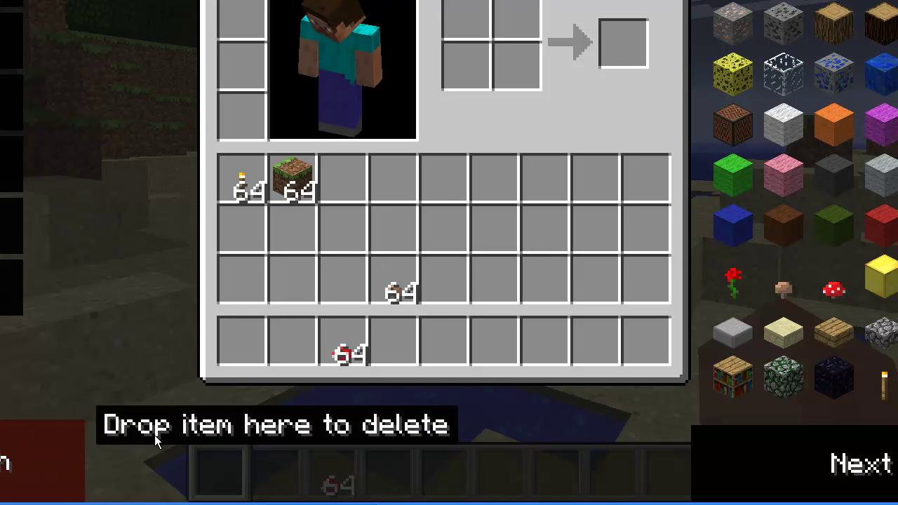
{"action": "left_click", "coordinate": [351, 344]}
{"action": "left_click", "coordinate": [84, 435]}
{"action": "left_click", "coordinate": [387, 294]}
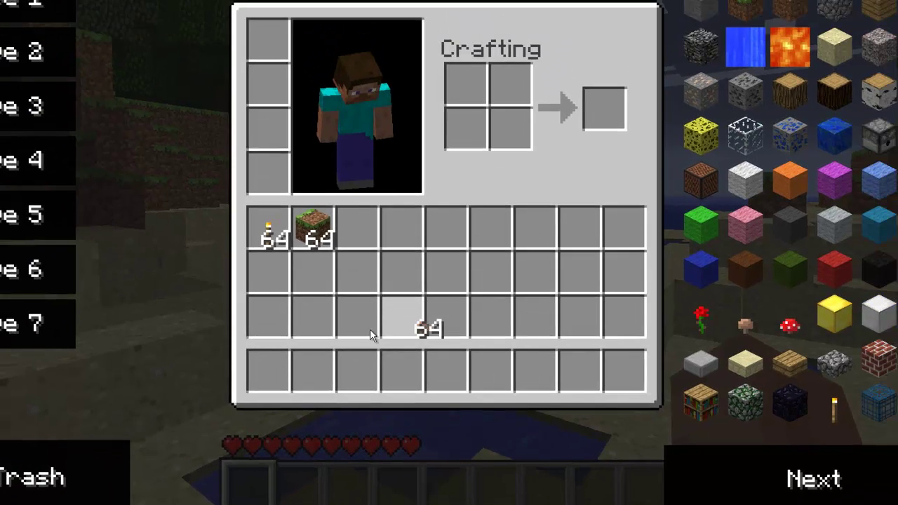
{"action": "left_click", "coordinate": [42, 449]}
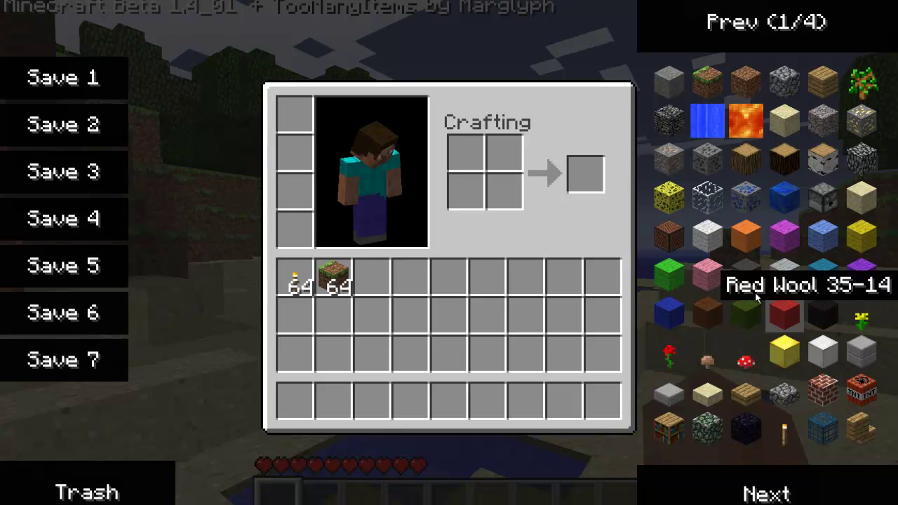
{"action": "left_click", "coordinate": [342, 273]}
{"action": "left_click", "coordinate": [42, 484]}
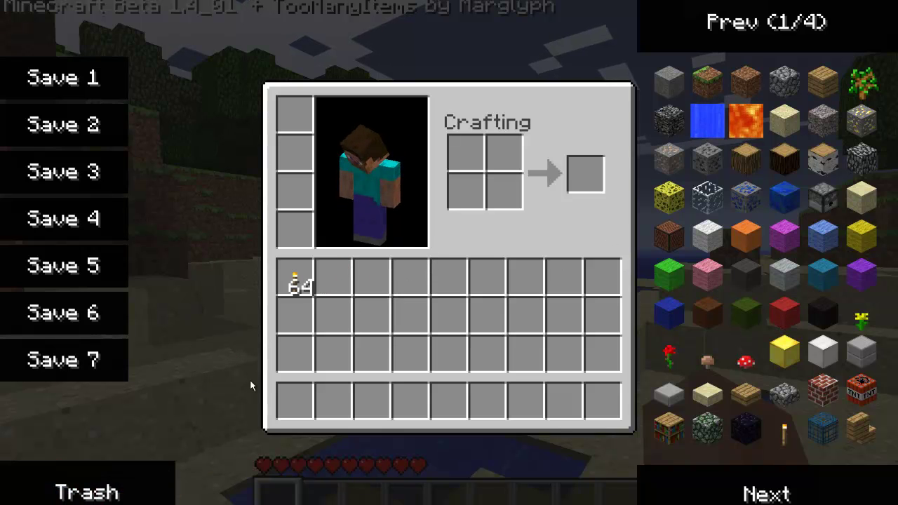
{"action": "left_click", "coordinate": [296, 284]}
{"action": "left_click", "coordinate": [149, 469]}
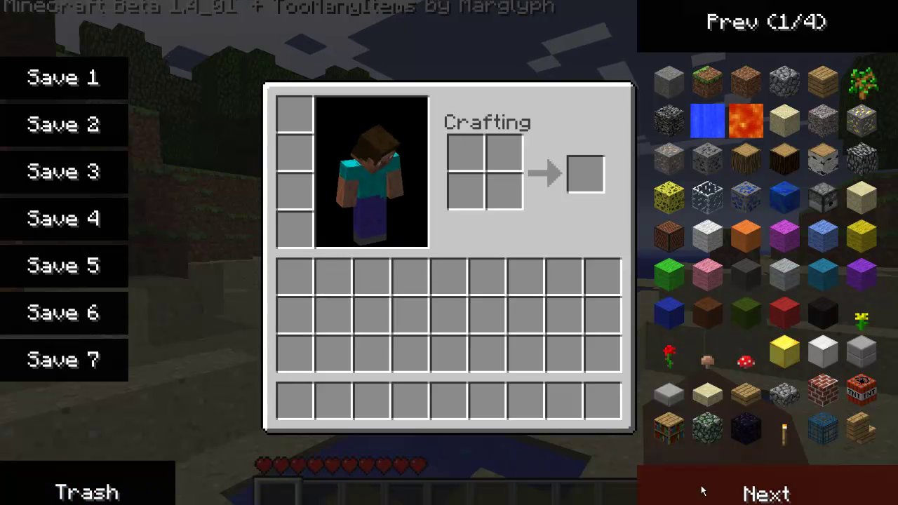
Spawn a diamond sword, shovel, pickaxe and axe, and save them to save slot 1.
{"action": "left_click", "coordinate": [708, 491]}
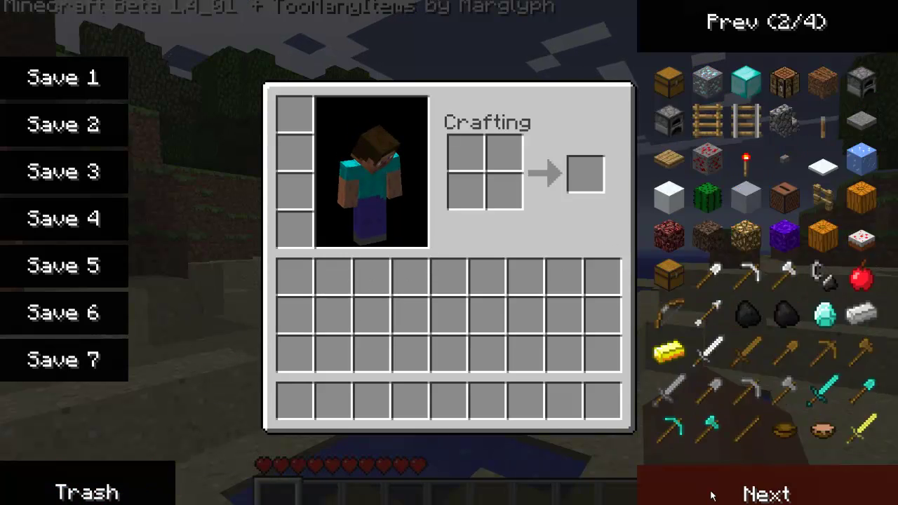
{"action": "left_click", "coordinate": [821, 387]}
{"action": "left_click", "coordinate": [861, 387]}
{"action": "left_click", "coordinate": [684, 431]}
{"action": "left_click", "coordinate": [709, 428]}
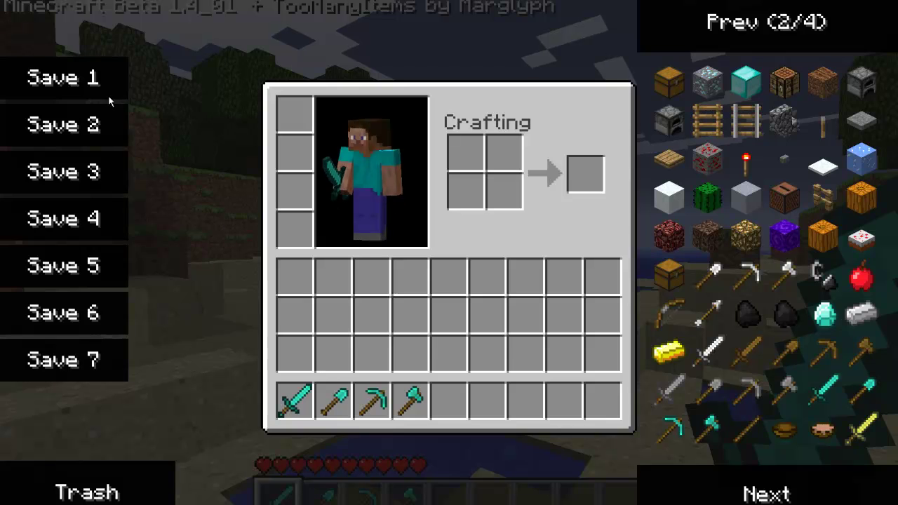
{"action": "left_click", "coordinate": [91, 85]}
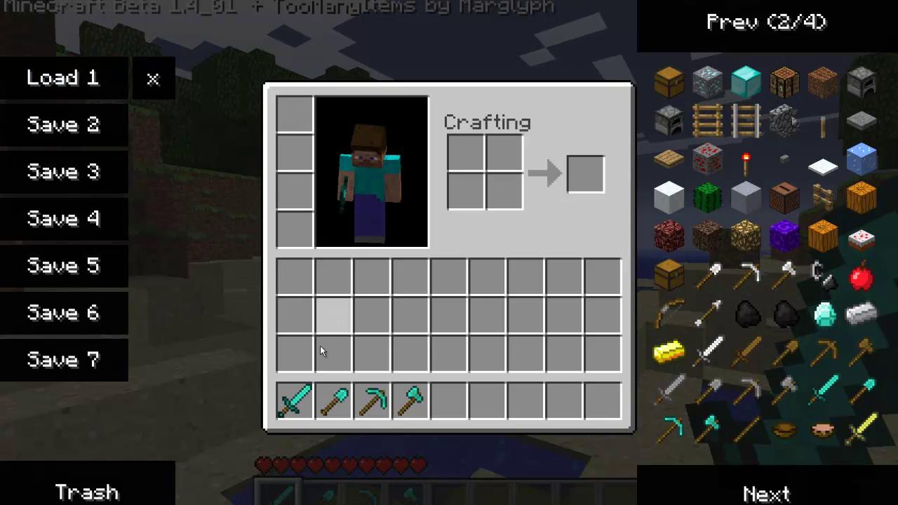
Trash the diamond sword, shovel, pickaxe and axe.
{"action": "left_click", "coordinate": [289, 403]}
{"action": "left_click", "coordinate": [135, 491]}
{"action": "left_click", "coordinate": [333, 401]}
{"action": "left_click", "coordinate": [133, 491]}
{"action": "left_click", "coordinate": [365, 406]}
{"action": "left_click", "coordinate": [134, 491]}
{"action": "left_click", "coordinate": [407, 401]}
{"action": "left_click", "coordinate": [127, 490]}
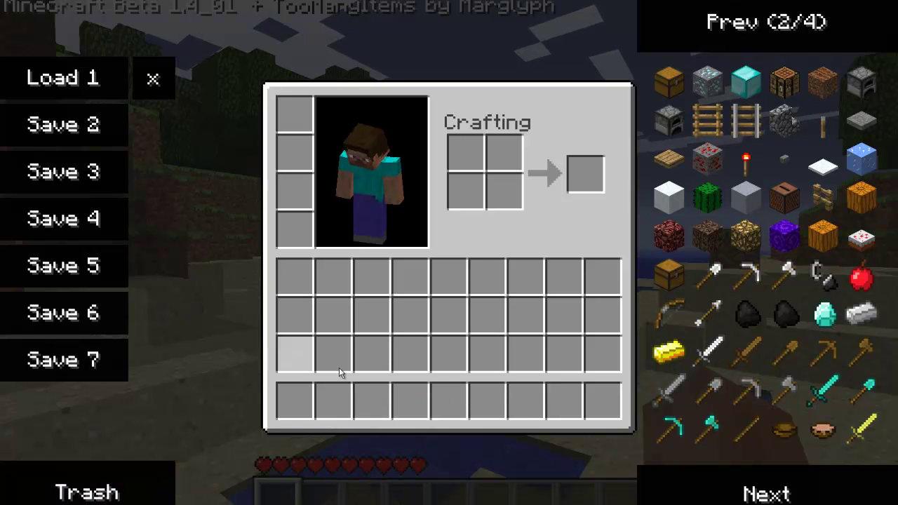
Load save slot 1 and trash the four restored diamond tools again.
{"action": "left_click", "coordinate": [75, 85]}
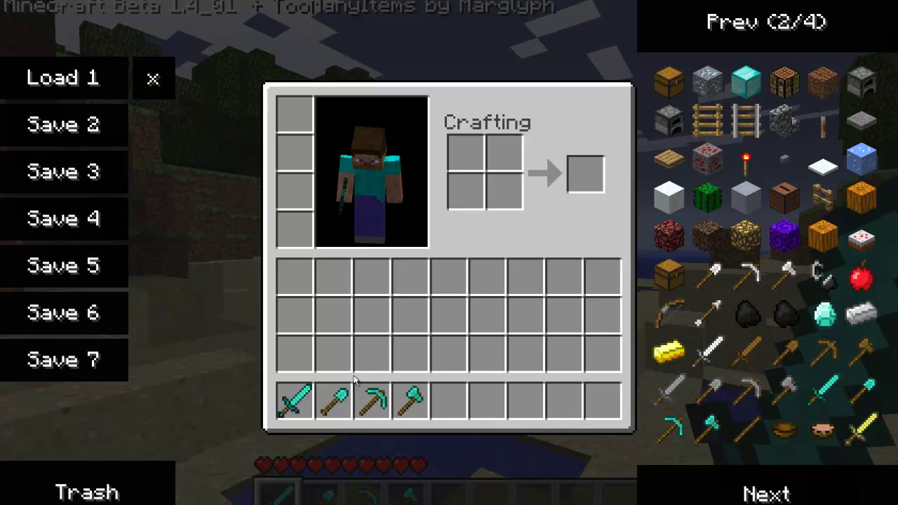
{"action": "left_click", "coordinate": [309, 405]}
{"action": "left_click", "coordinate": [105, 491]}
{"action": "left_click", "coordinate": [344, 401]}
{"action": "left_click", "coordinate": [105, 491]}
{"action": "left_click", "coordinate": [368, 401]}
{"action": "left_click", "coordinate": [144, 487]}
{"action": "left_click", "coordinate": [411, 401]}
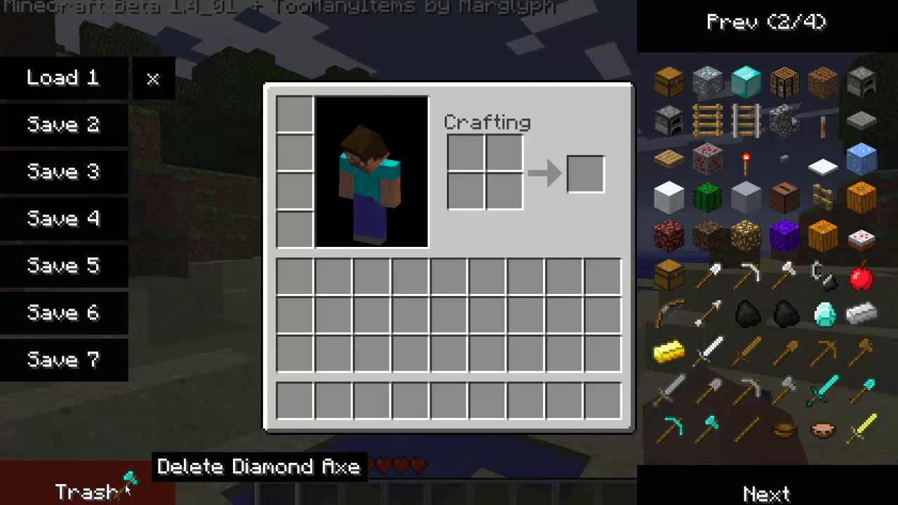
{"action": "left_click", "coordinate": [125, 484]}
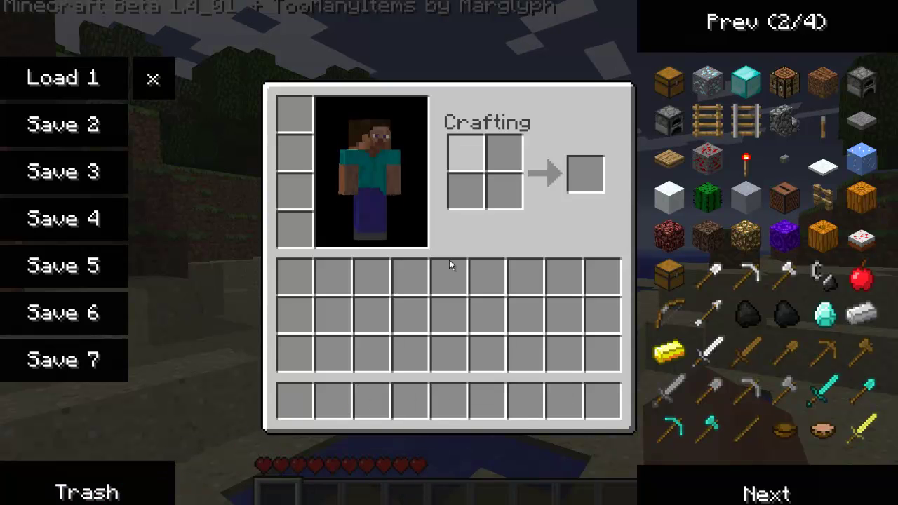
{"action": "left_click", "coordinate": [770, 495]}
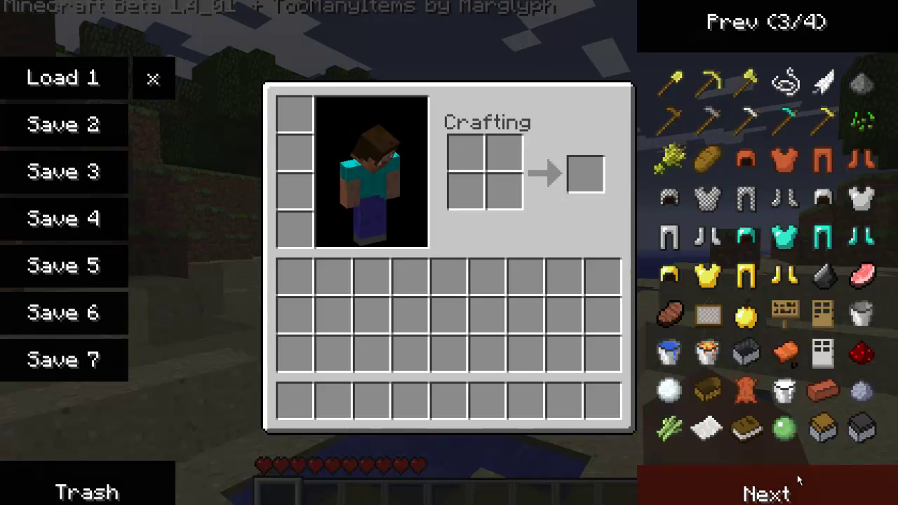
{"action": "left_click", "coordinate": [761, 497]}
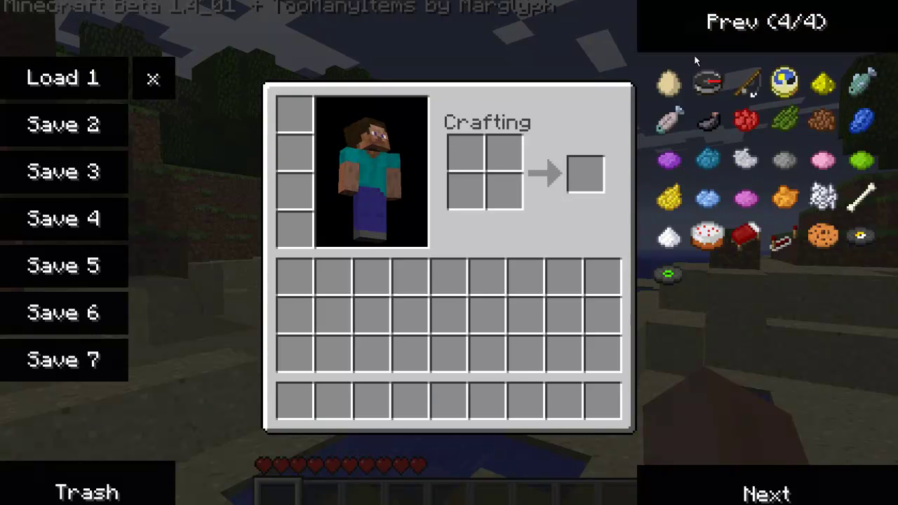
{"action": "left_click", "coordinate": [696, 22]}
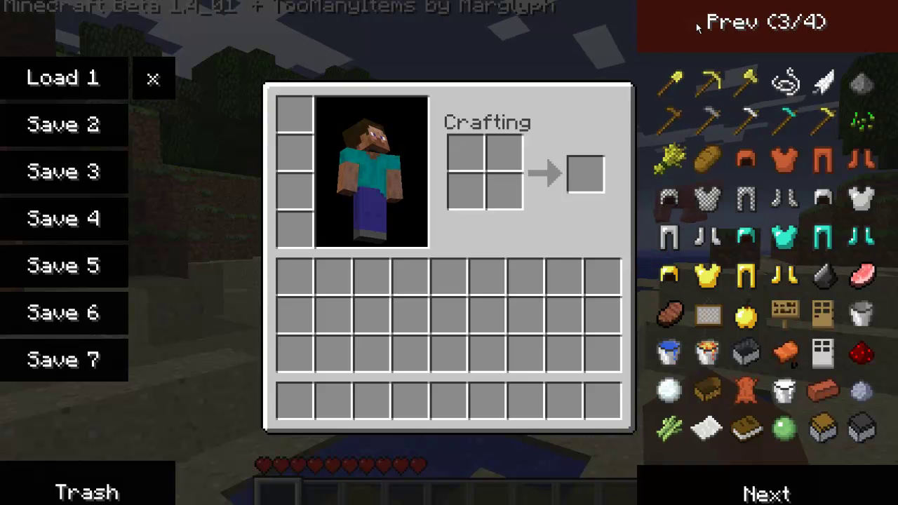
{"action": "left_click", "coordinate": [695, 22]}
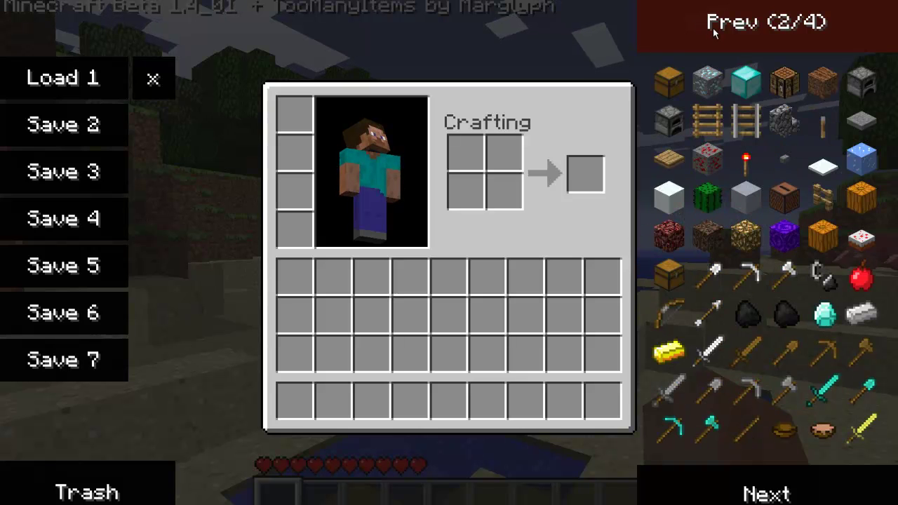
{"action": "left_click", "coordinate": [727, 35]}
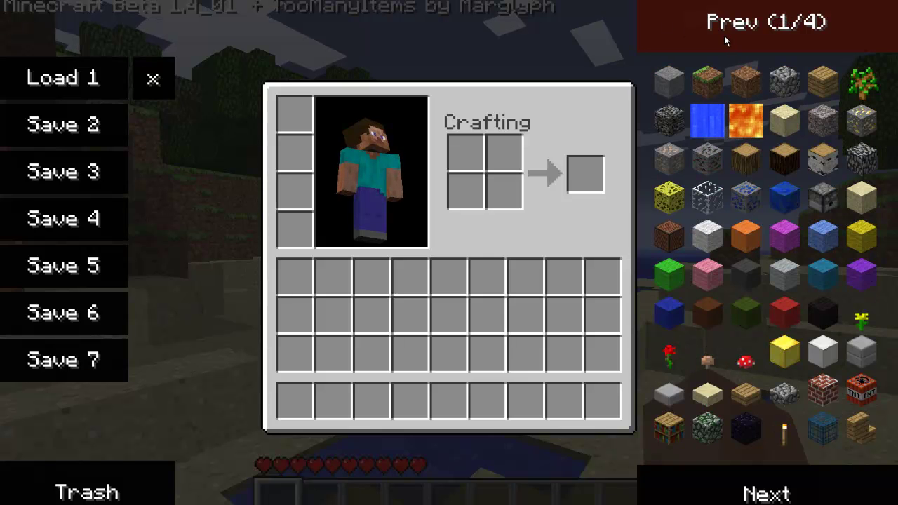
{"action": "left_click", "coordinate": [766, 491]}
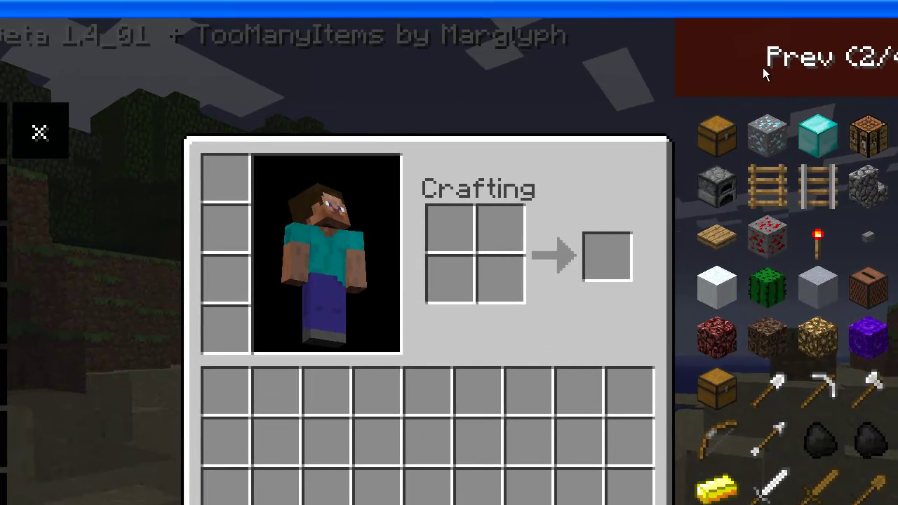
Clear save slot 1, hide the TooManyItems panel with O, then close and reopen the inventory.
{"action": "left_click", "coordinate": [758, 73]}
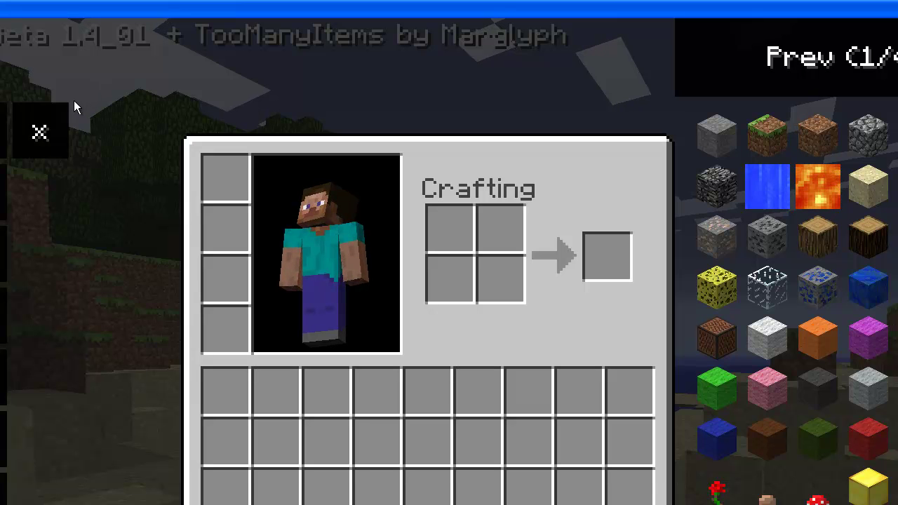
{"action": "left_click", "coordinate": [40, 130]}
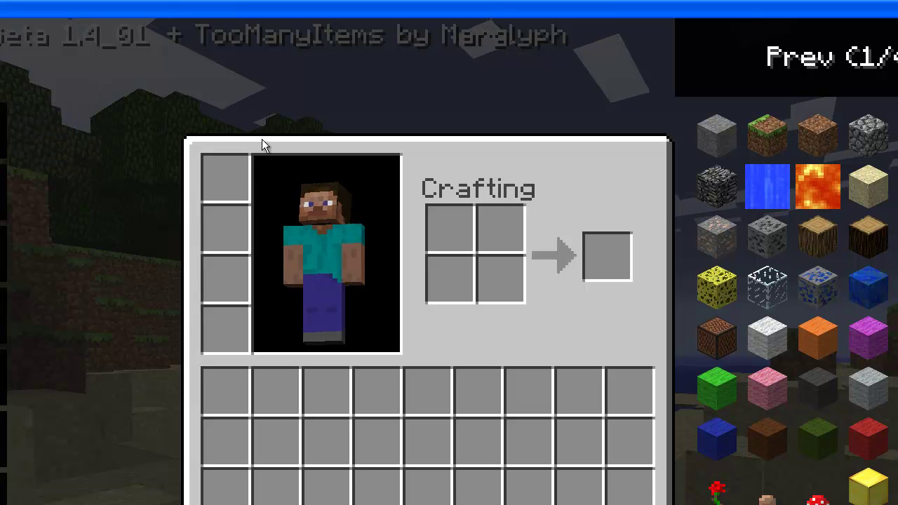
{"action": "key", "text": "o"}
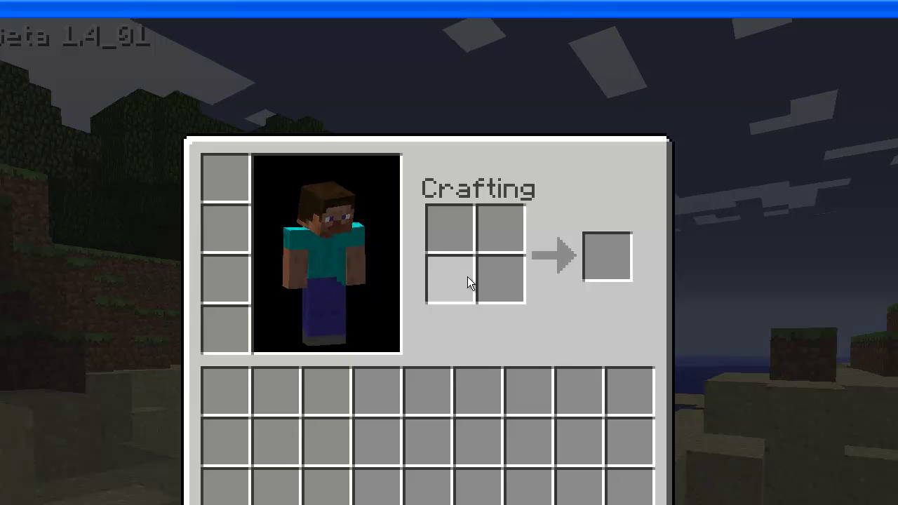
{"action": "key", "text": "e"}
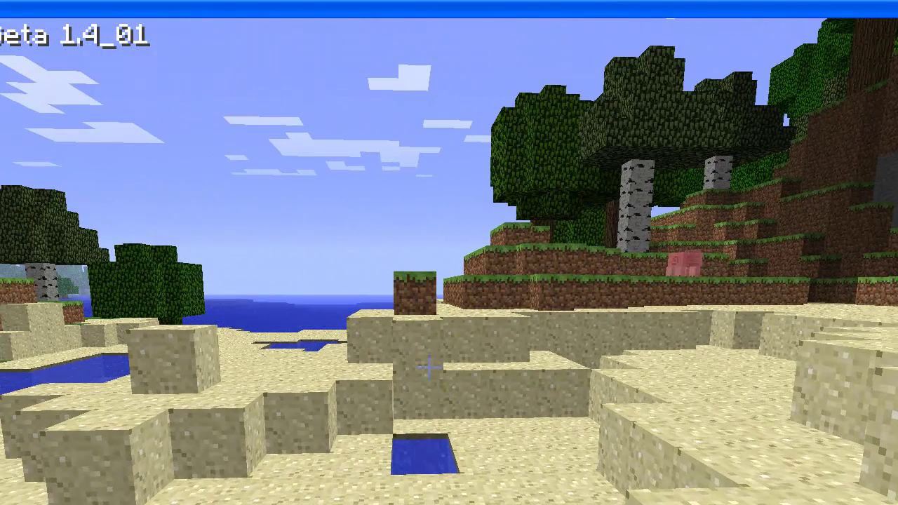
{"action": "key", "text": "e"}
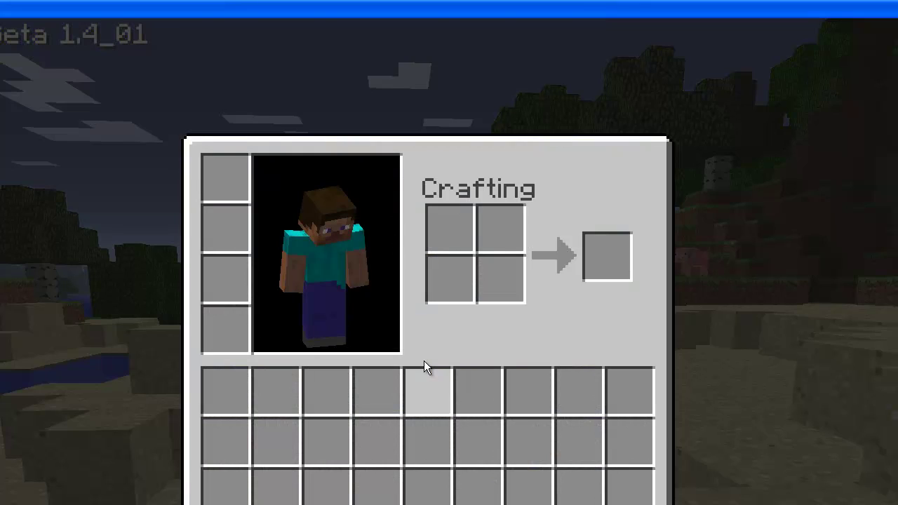